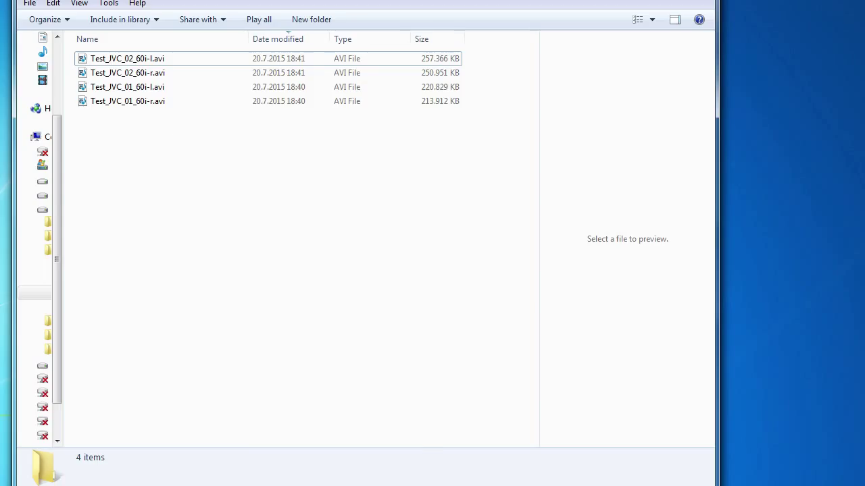
Step through frames 105 to 109 of Test_JVC_02_60i-l.avi in VirtualDub to examine the interlacing on the moving hand
click(336, 467)
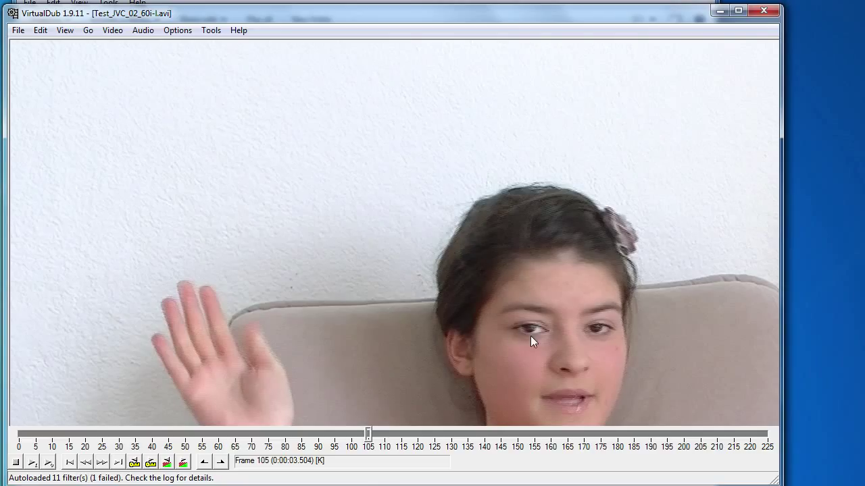
key(Right)
key(Right)
key(Right)
key(Right)
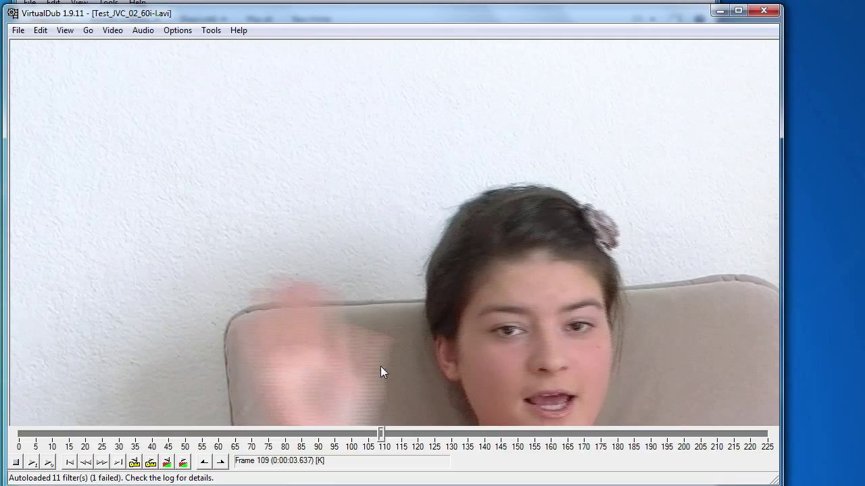
click(720, 11)
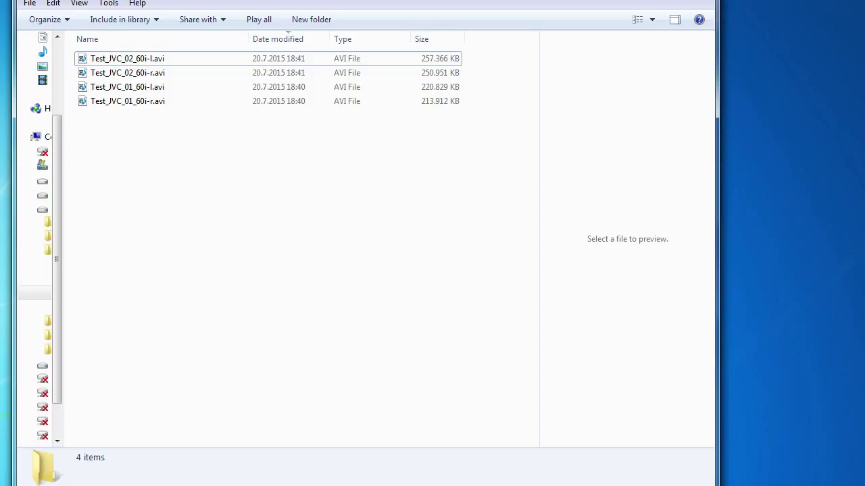
click(639, 7)
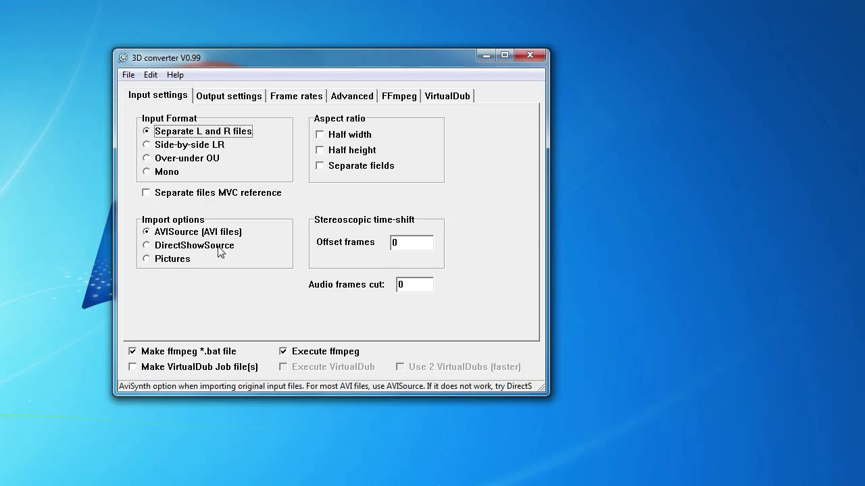
Review the output settings, including file prefix and colour space choices, plus the frame rate and advanced options
click(231, 97)
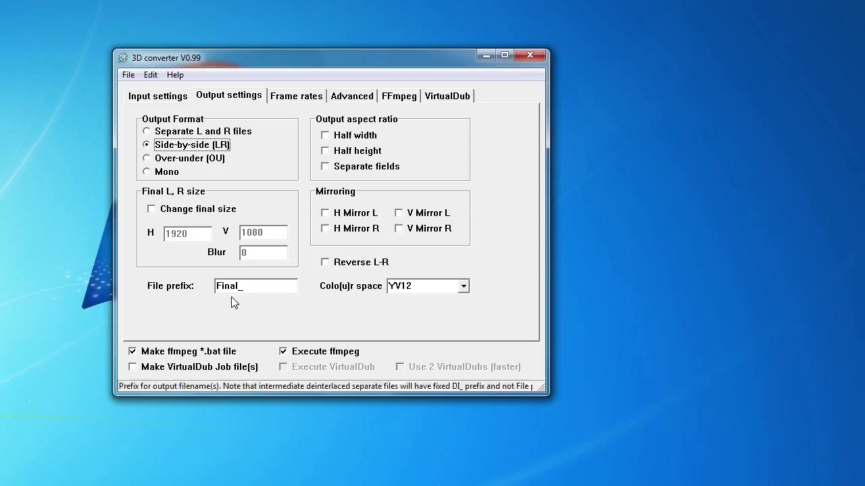
double_click(263, 286)
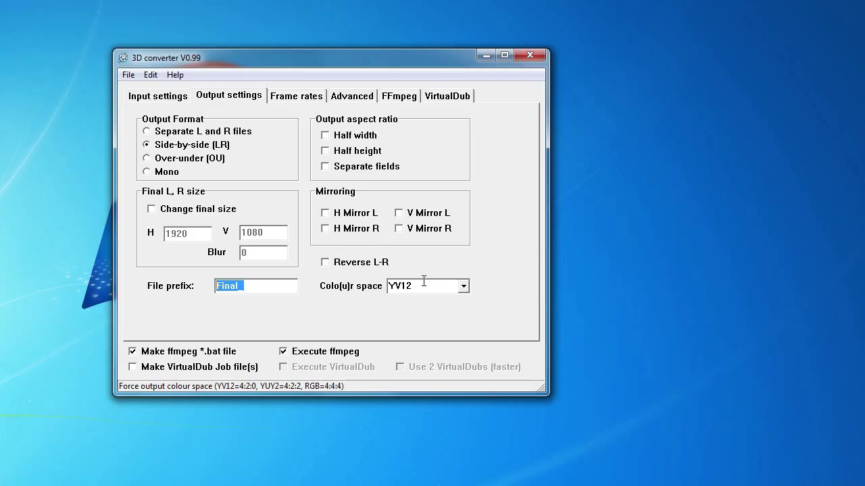
click(464, 287)
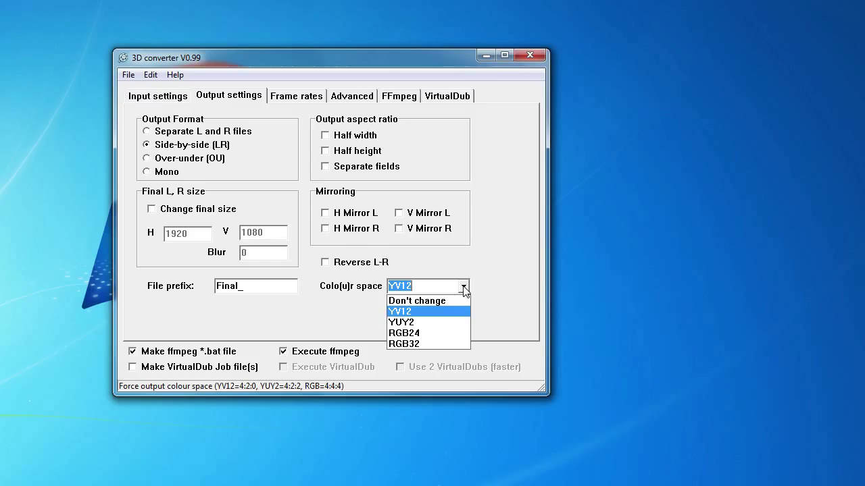
click(464, 288)
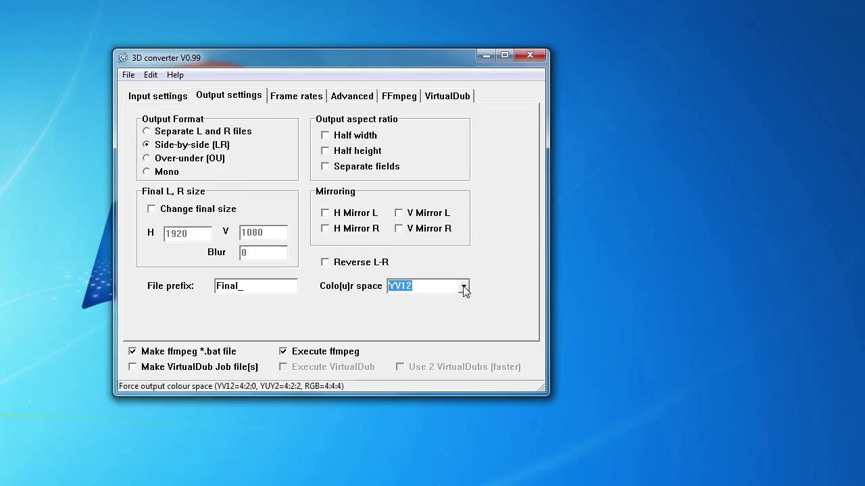
click(300, 97)
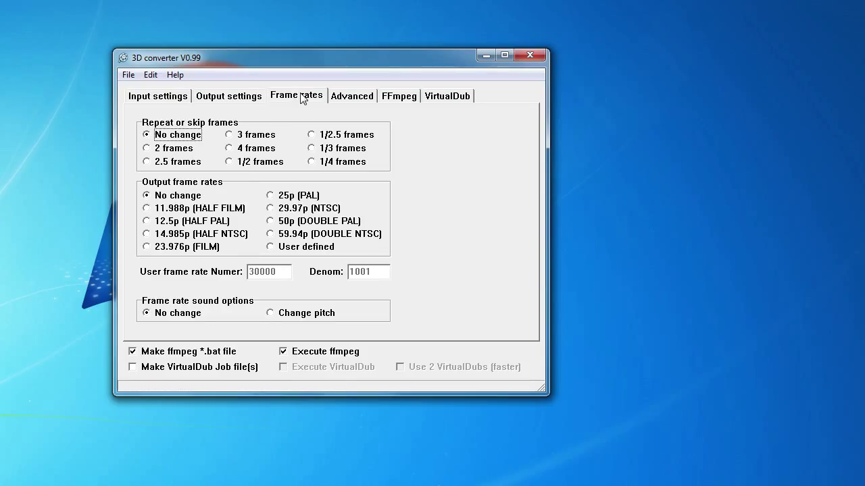
click(350, 101)
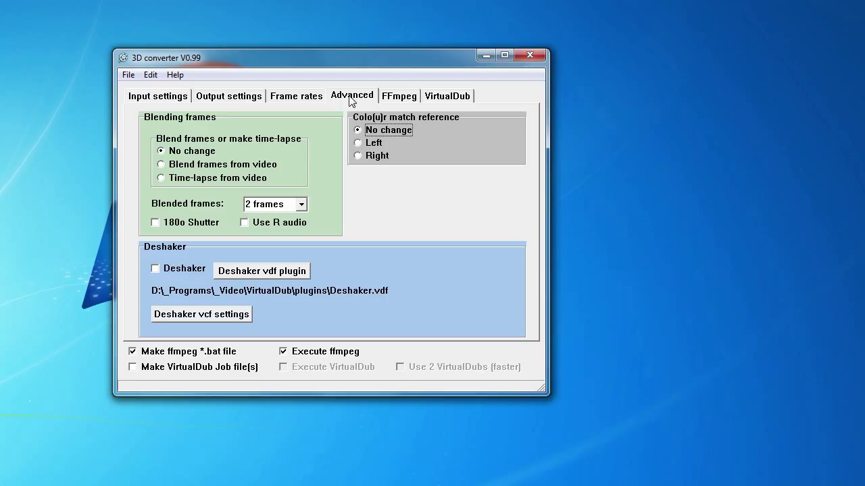
Choose the FFmpeg preset libx264 deint 50/60p and highlight the -vf yadif option in its parameters
click(399, 98)
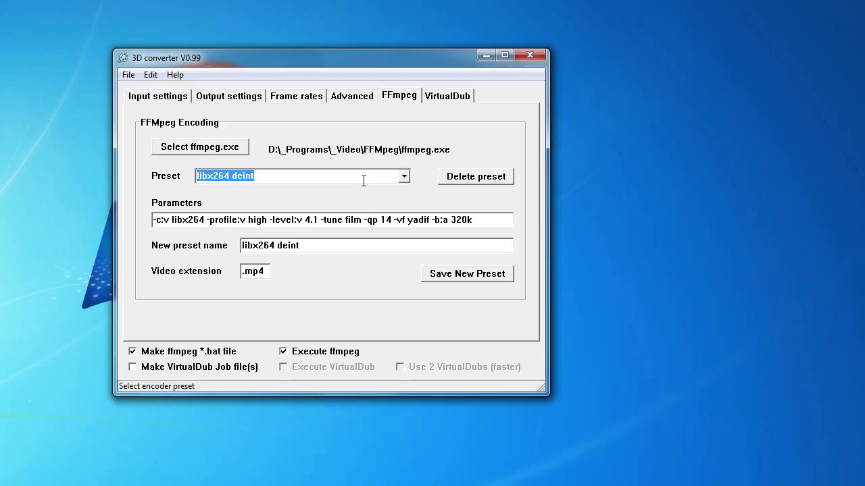
click(404, 177)
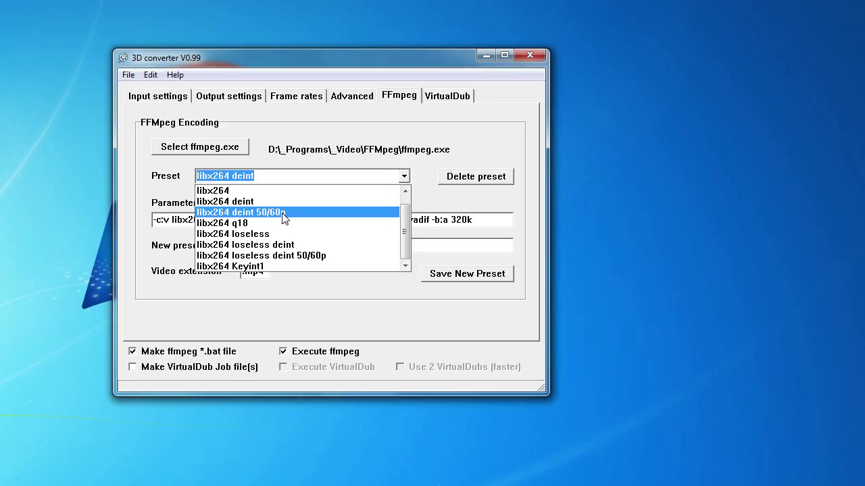
click(284, 213)
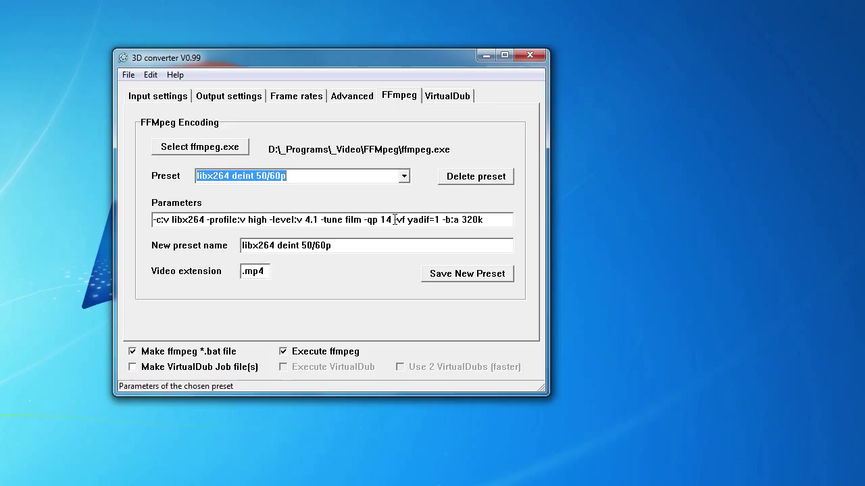
drag(395, 220, 431, 223)
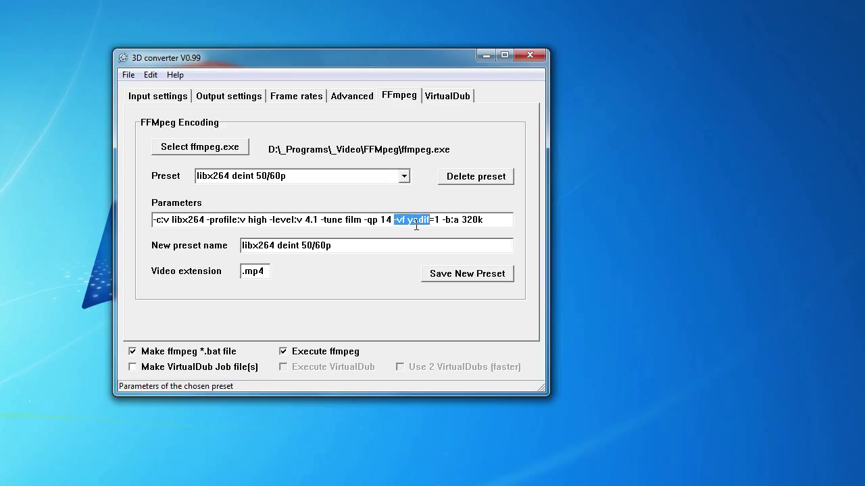
Load the utvideo preset and insert -vf yadif=1 before -acodec in its parameters
click(404, 177)
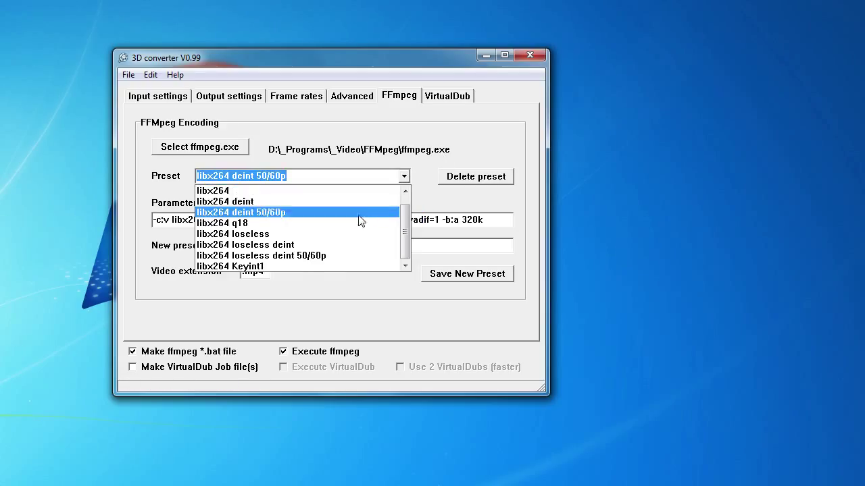
scroll(318, 211, up, 1)
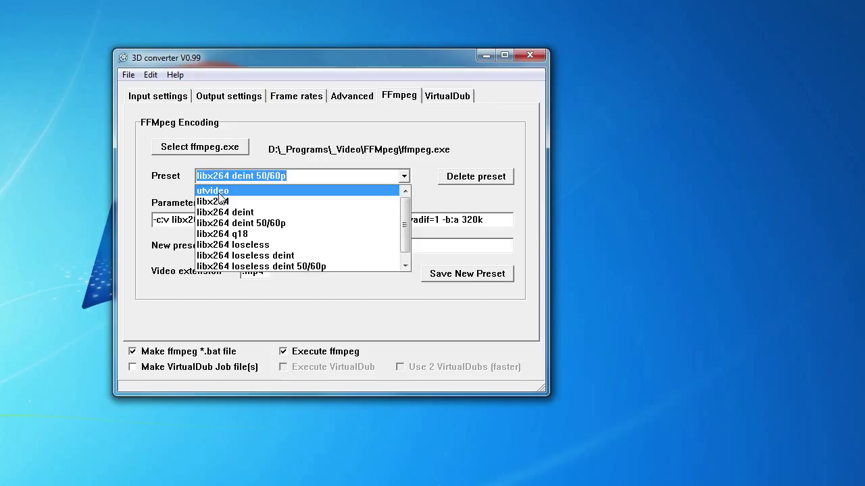
click(219, 194)
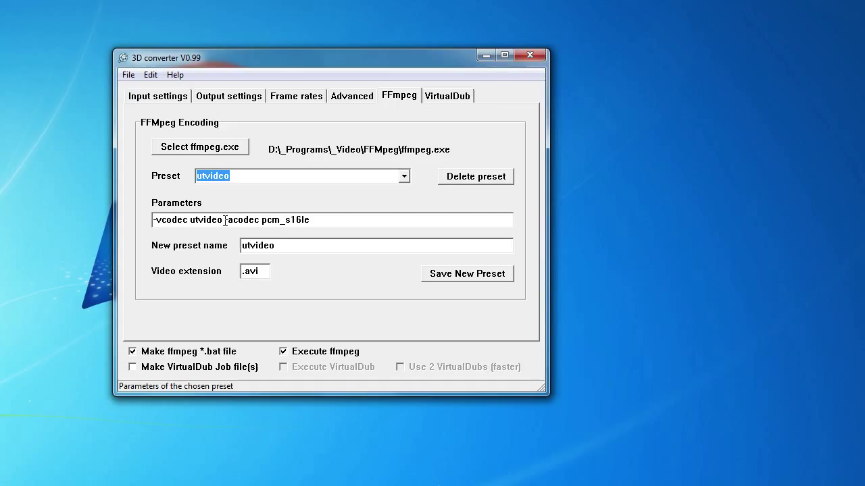
click(225, 220)
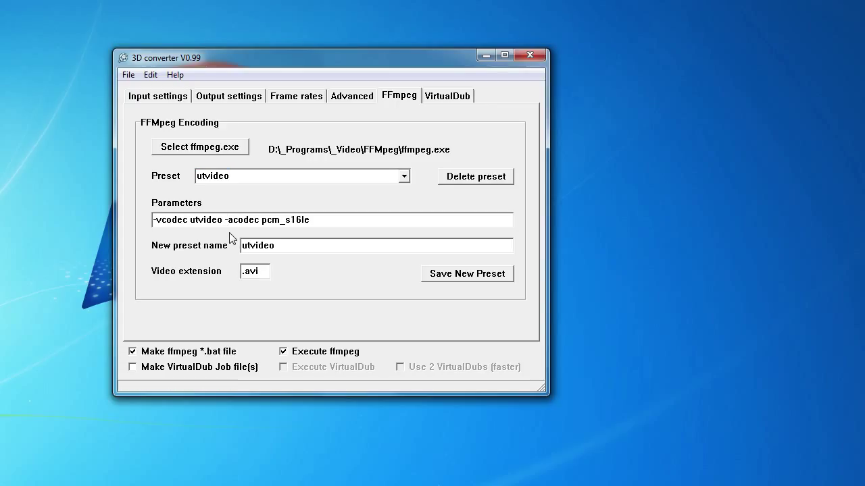
text(-vf yadif)
text(=1)
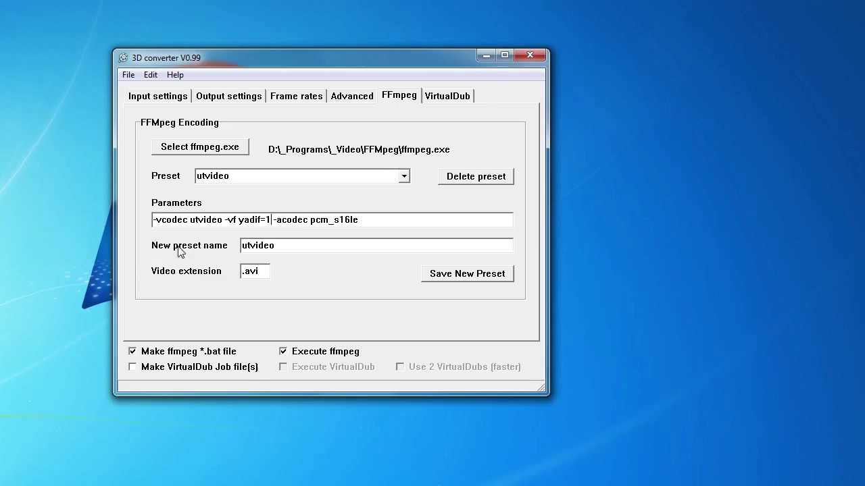
Name the new preset utvideo deint 50/60p and save it
click(290, 247)
text(deint 50/60p)
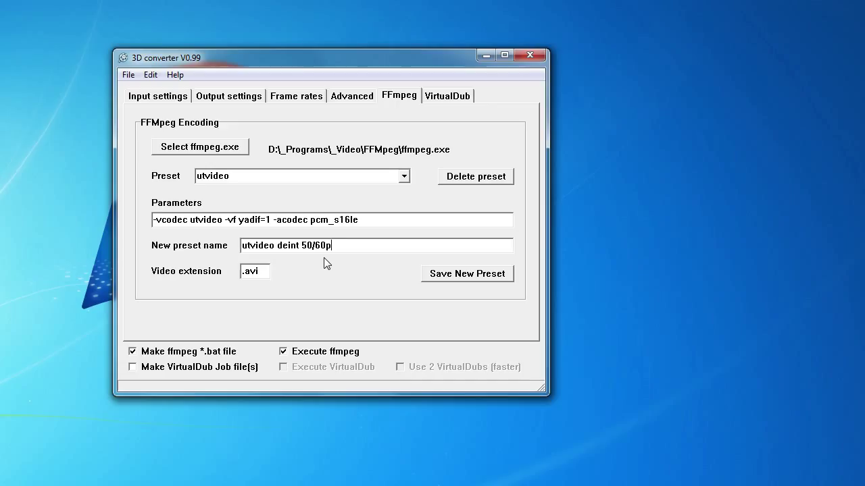
drag(260, 220, 273, 220)
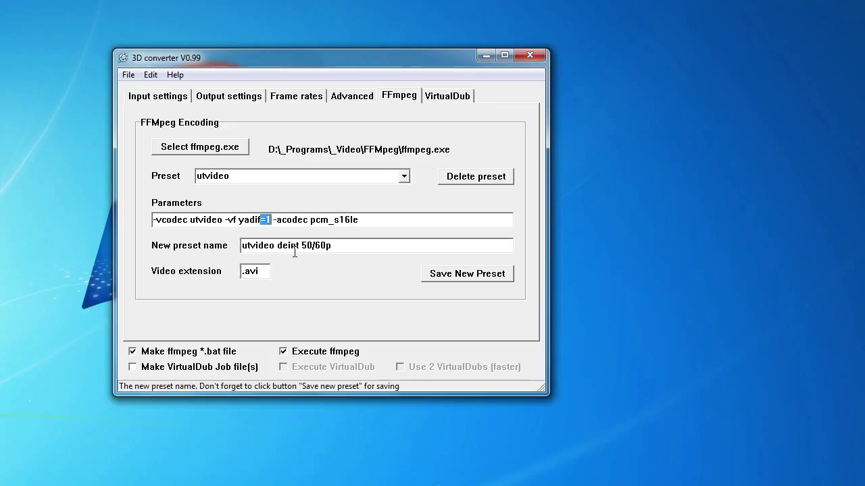
click(481, 274)
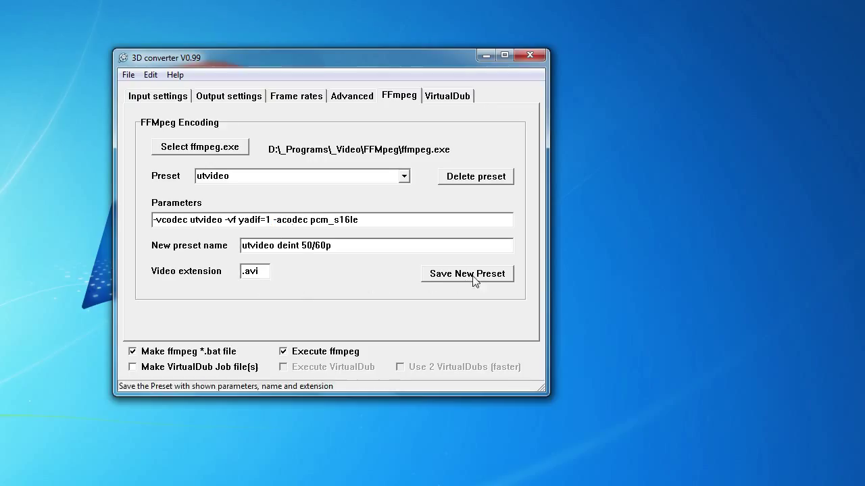
click(476, 275)
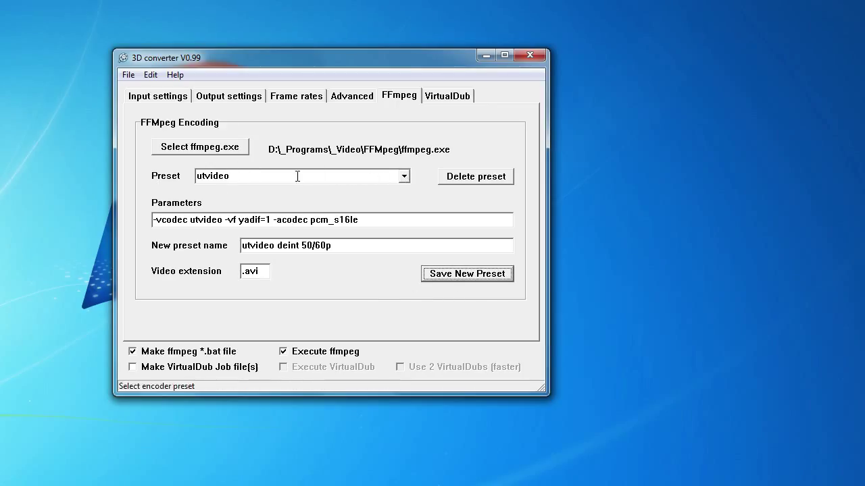
Check the preset list for the newly saved entry and select libx264 deint 50/60p as the encoding preset
click(404, 177)
drag(406, 217, 406, 238)
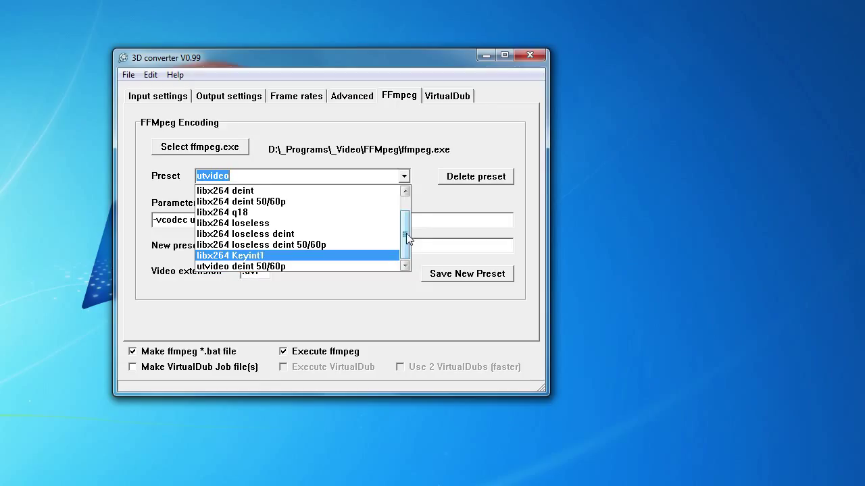
drag(406, 233, 409, 215)
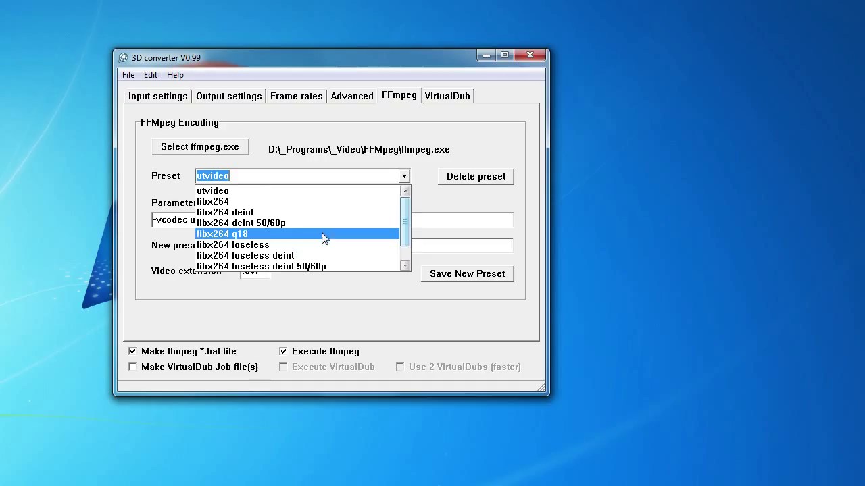
click(282, 224)
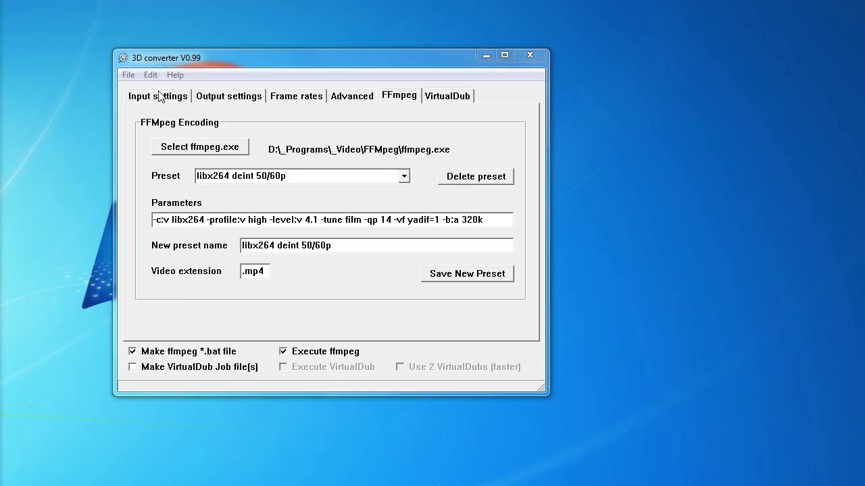
Start the file conversion and load Test_JVC_01_60i-l.avi and Test_JVC_02_60i-l.avi from Edit3D\IntToProg on drive F as left input clips
click(128, 76)
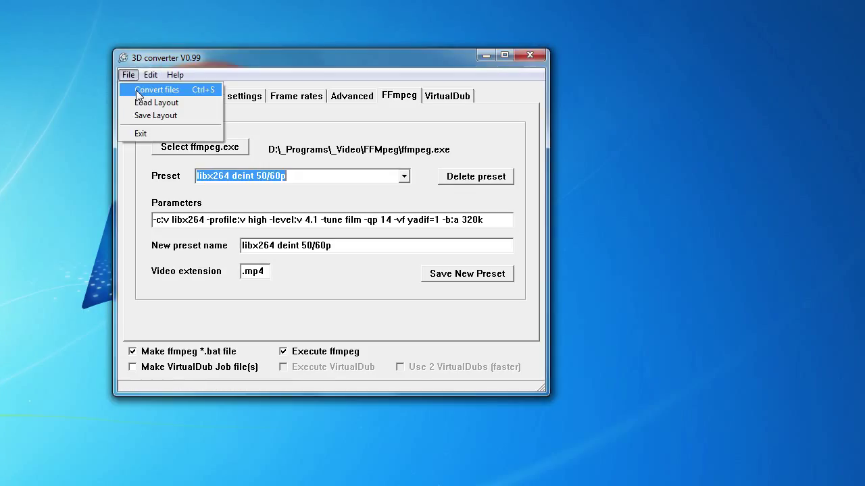
click(137, 92)
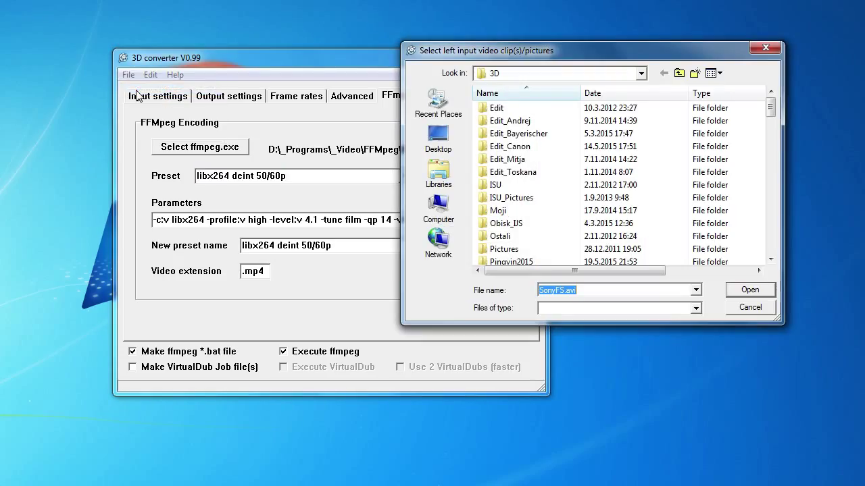
click(554, 74)
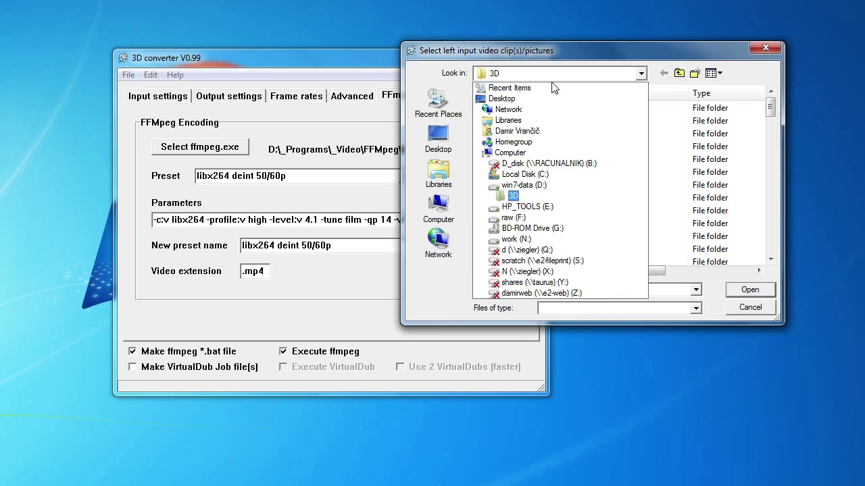
click(526, 218)
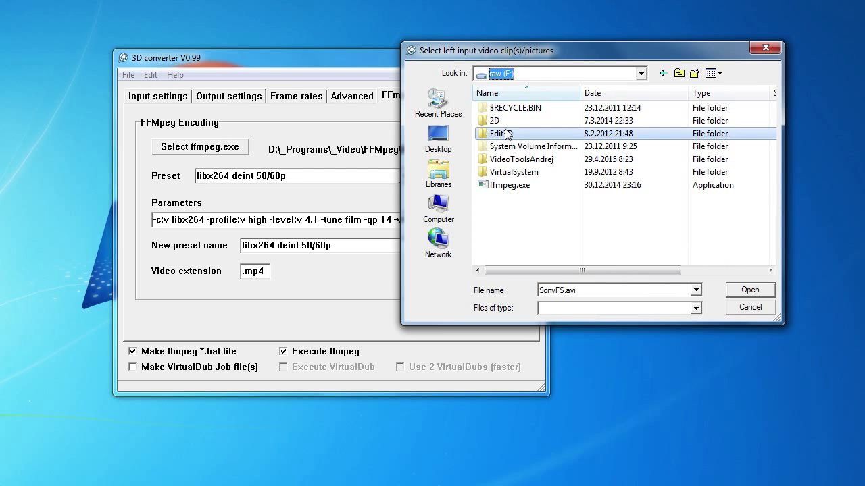
double_click(505, 134)
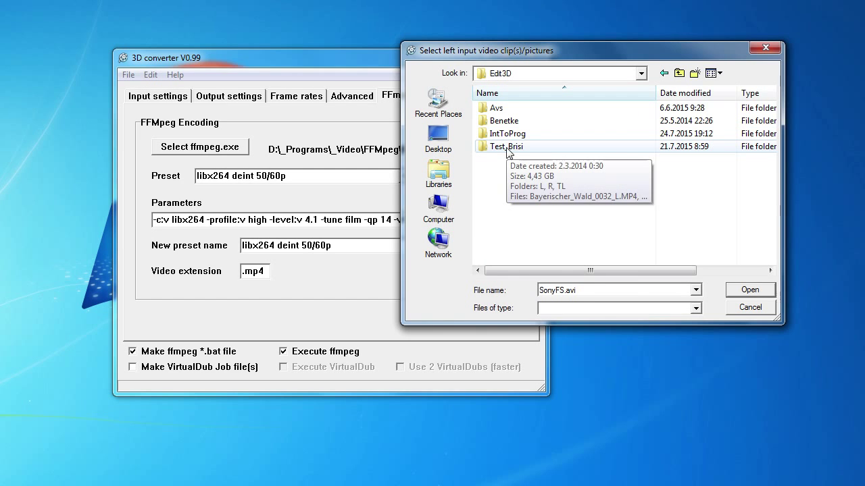
double_click(520, 134)
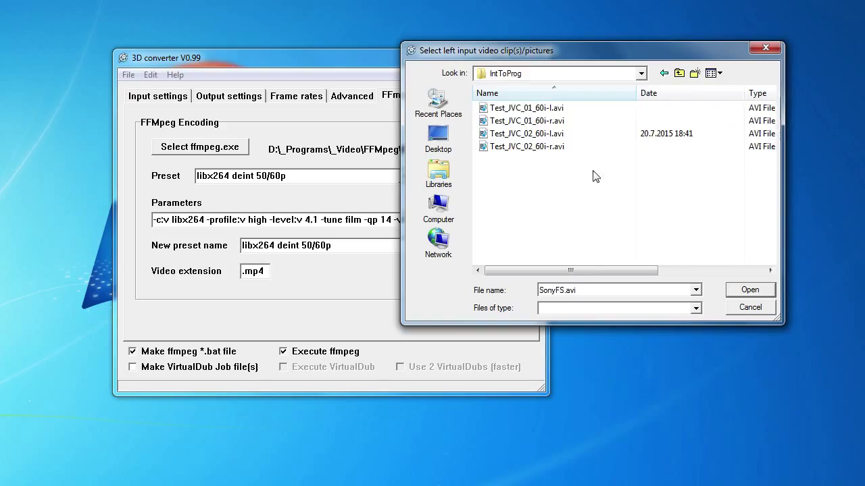
click(536, 109)
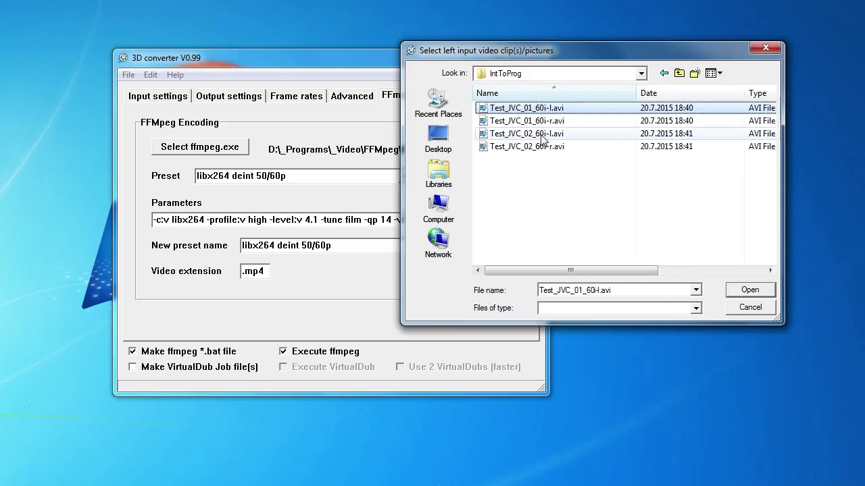
ctrl+click(542, 135)
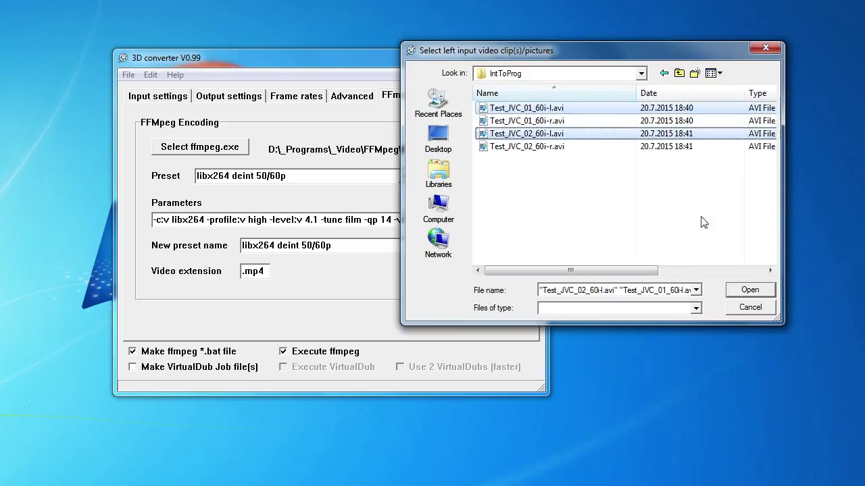
click(758, 291)
Load Test_JVC_01_60i-r.avi and Test_JVC_02_60i-r.avi as right input clips and bring the FFmpeg console window fully into view
click(548, 121)
ctrl+click(552, 147)
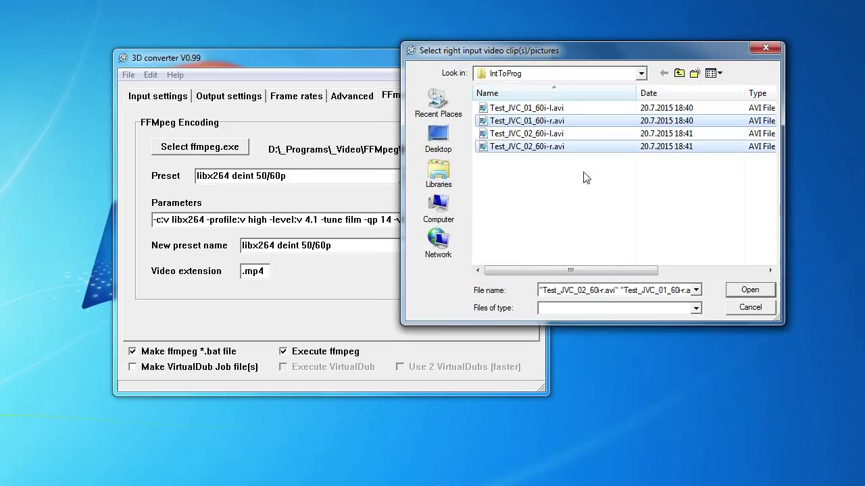
click(754, 292)
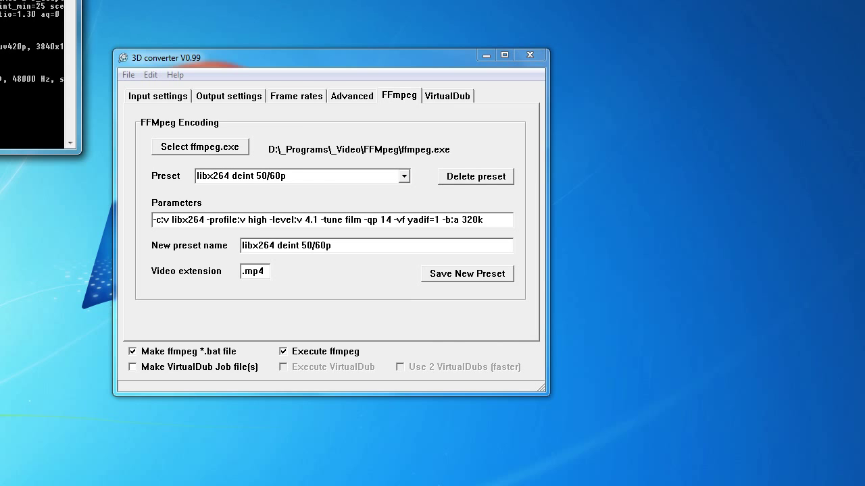
drag(2, 2, 352, 113)
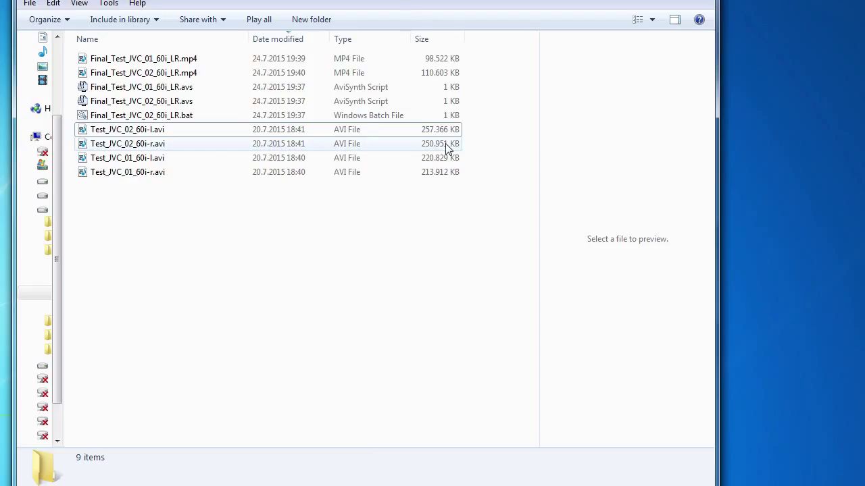
Review the source AVI clips, converted MP4 files, AviSynth scripts and the batch file's FFmpeg commands in the output folder
click(134, 134)
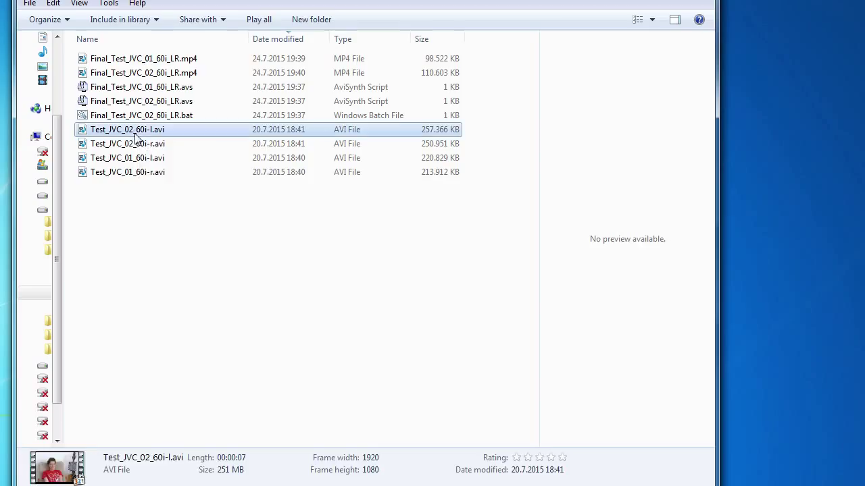
shift+click(144, 173)
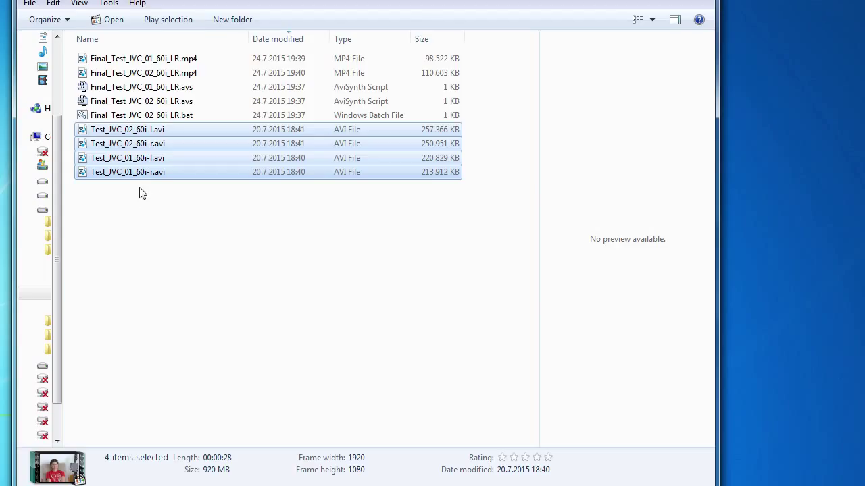
click(183, 60)
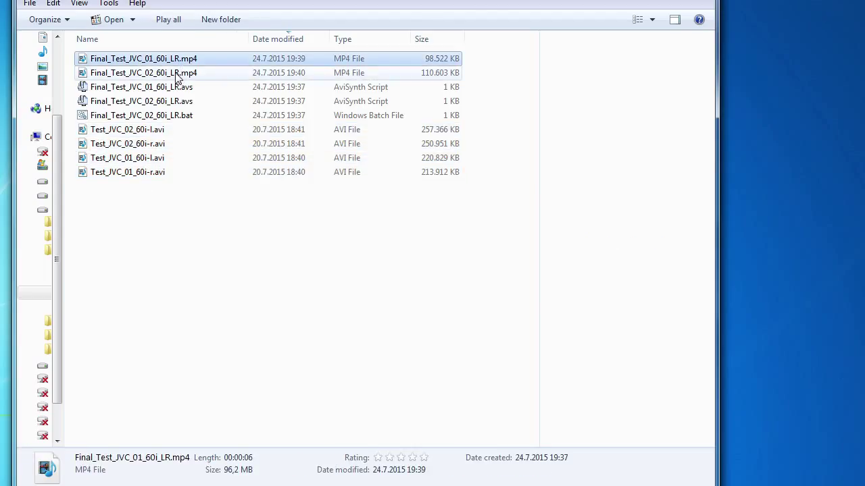
shift+click(178, 75)
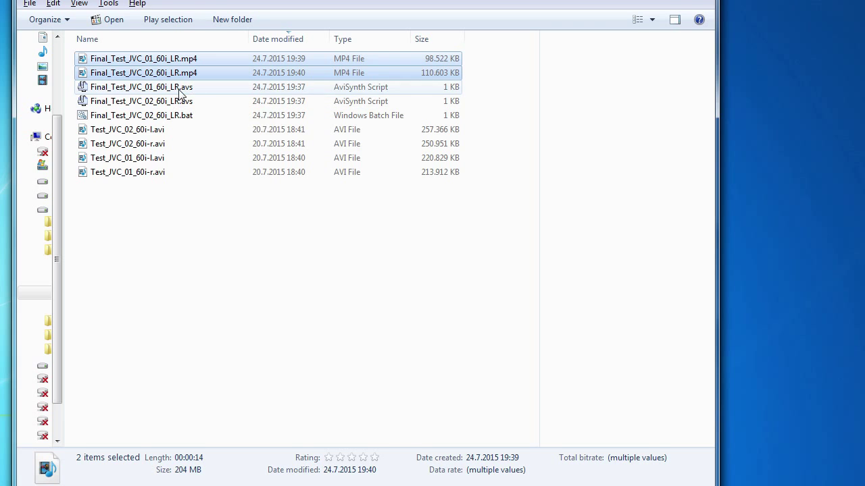
click(181, 91)
shift+click(181, 103)
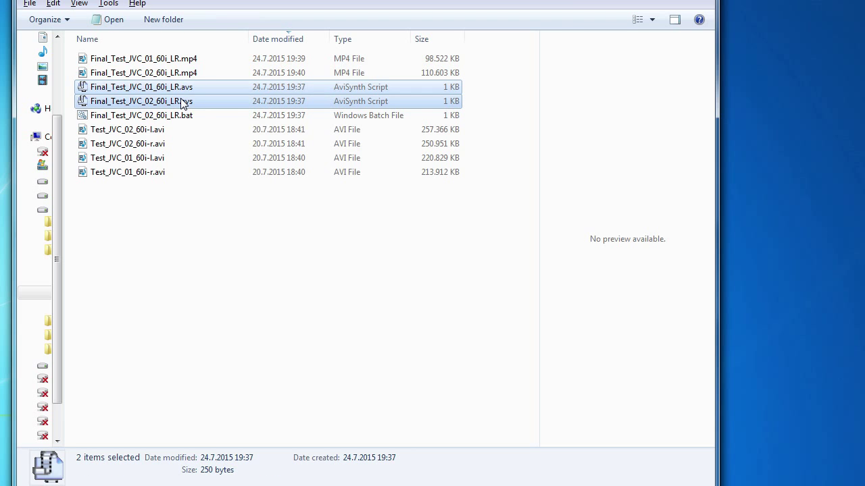
click(182, 118)
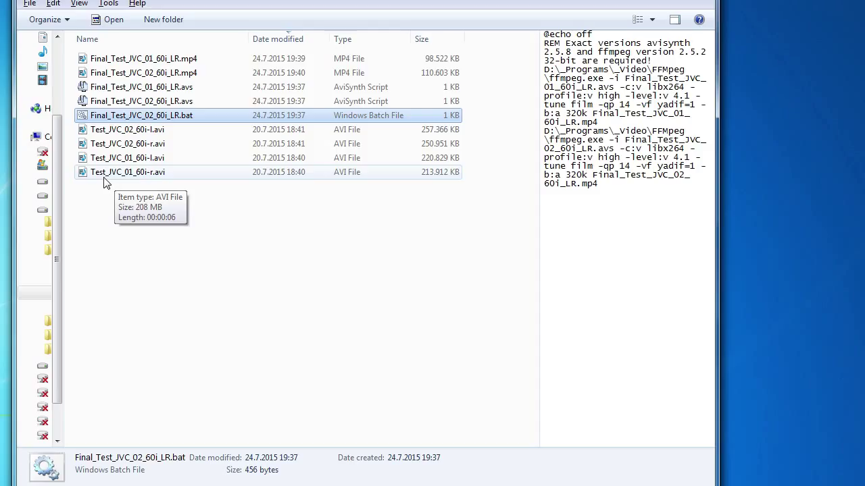
click(95, 59)
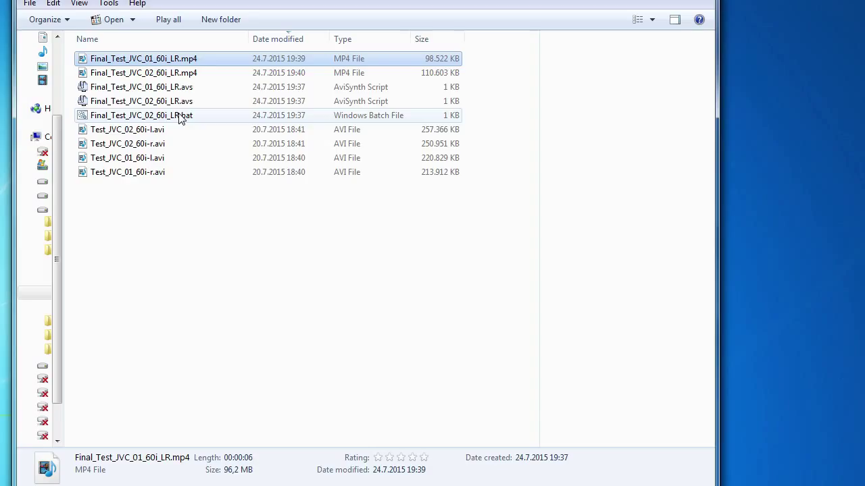
click(200, 220)
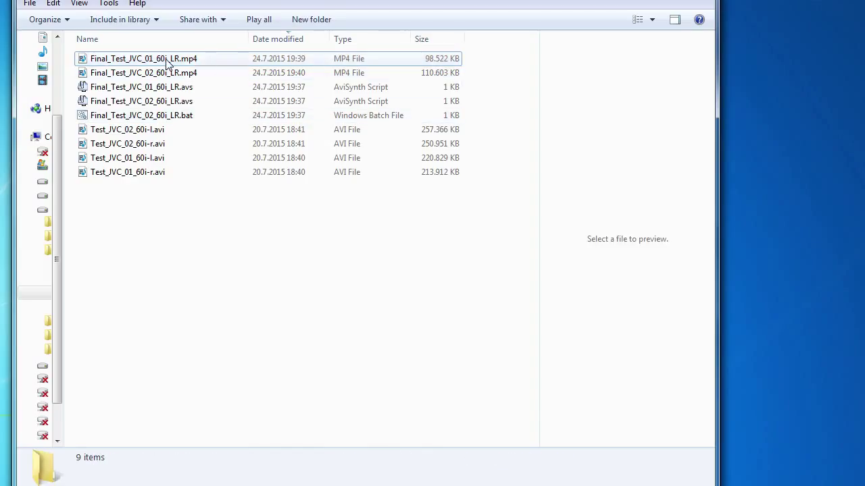
Play Final_Test_JVC_01_60i_LR.mp4, leave full screen and reposition the player window to inspect the side-by-side picture
double_click(167, 61)
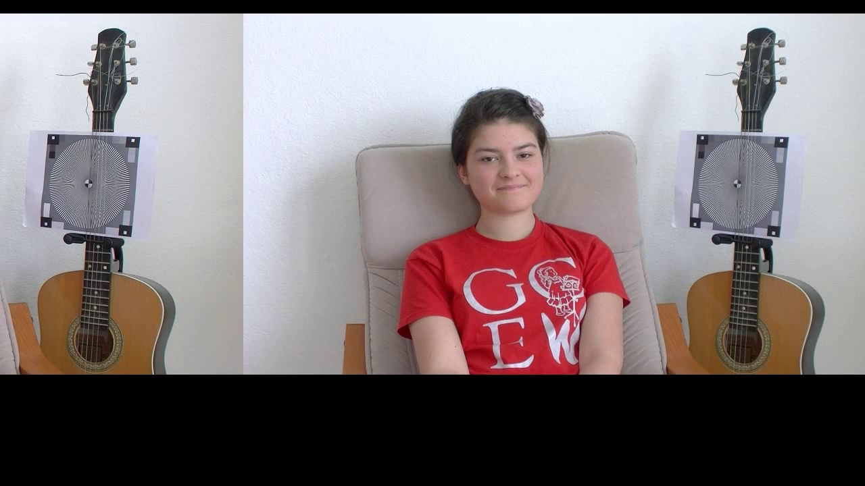
key(Escape)
drag(60, 69, 0, 15)
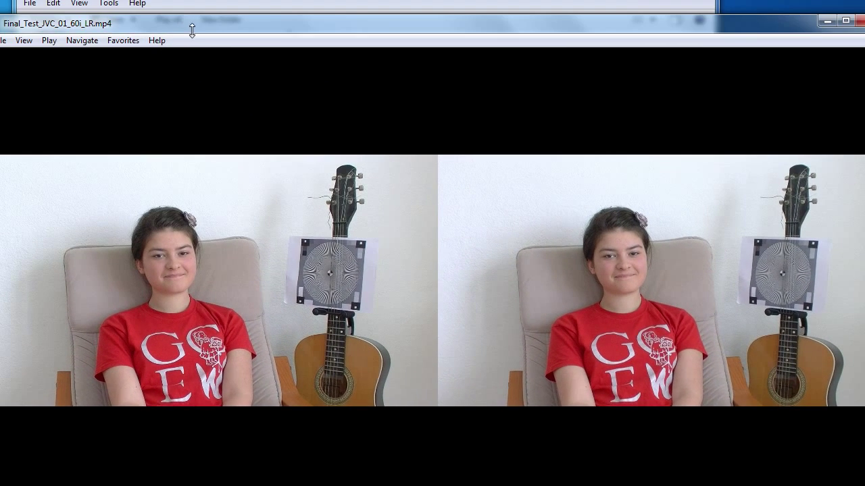
drag(189, 26, 142, 2)
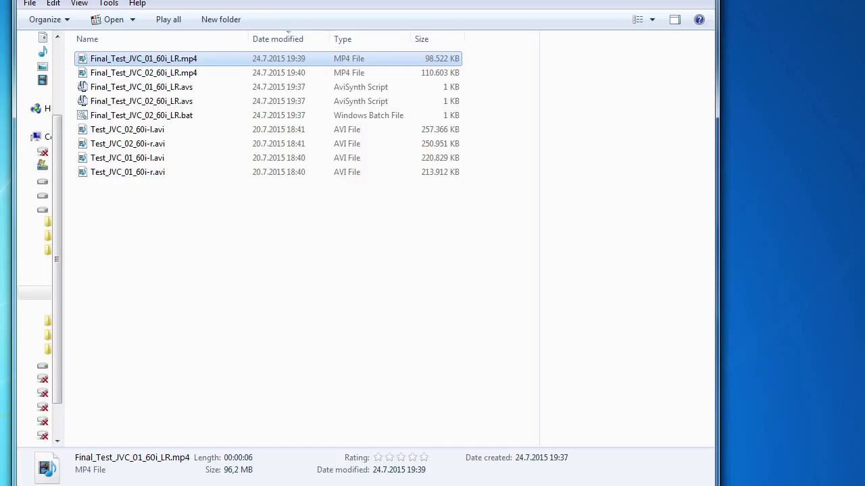
Return to the video player and check the converted clip's pixel height and frame rate in its MediaInfo properties
mouse_move(419, 485)
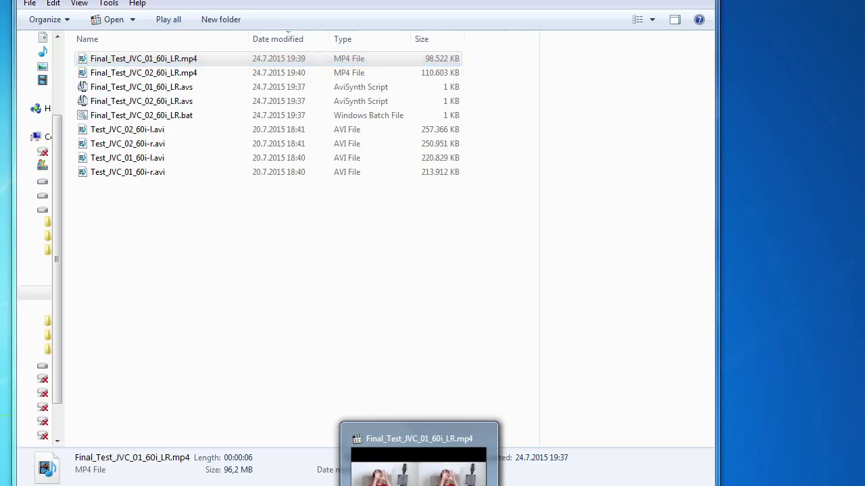
click(419, 473)
right_click(235, 188)
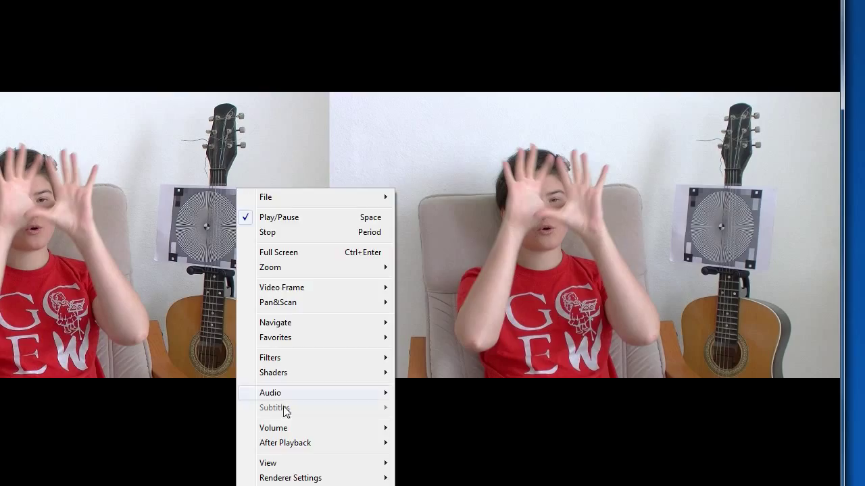
click(284, 485)
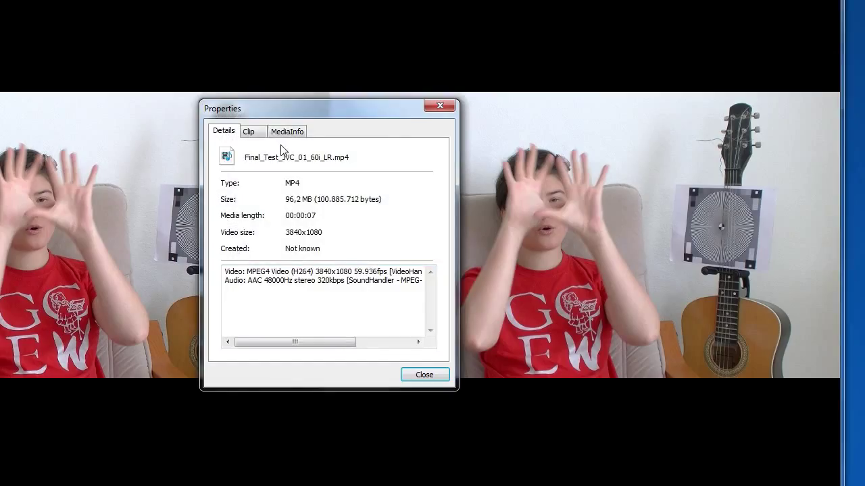
click(300, 132)
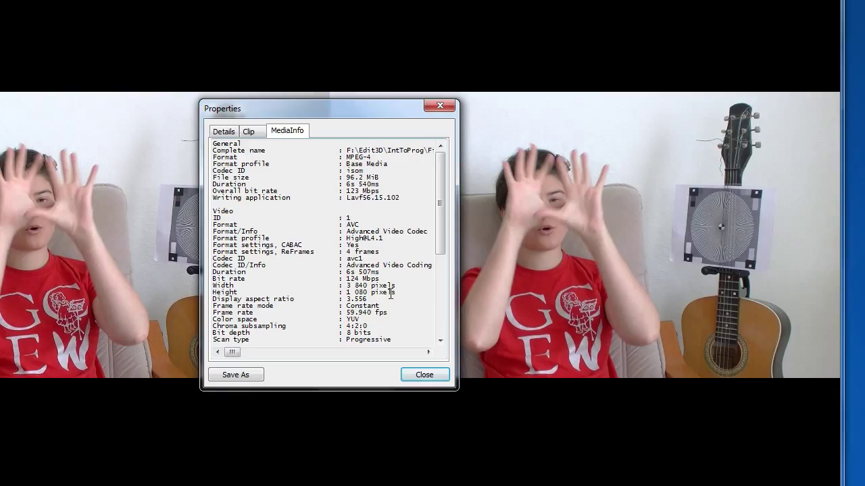
drag(346, 286, 395, 294)
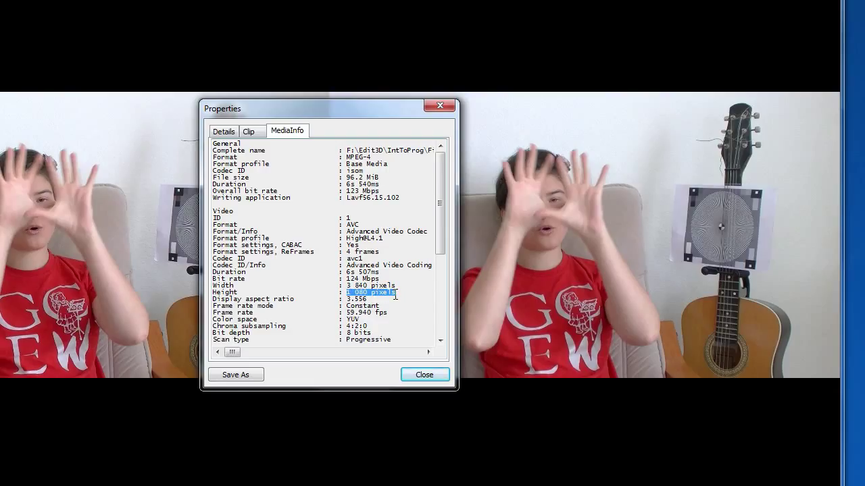
drag(388, 312, 347, 314)
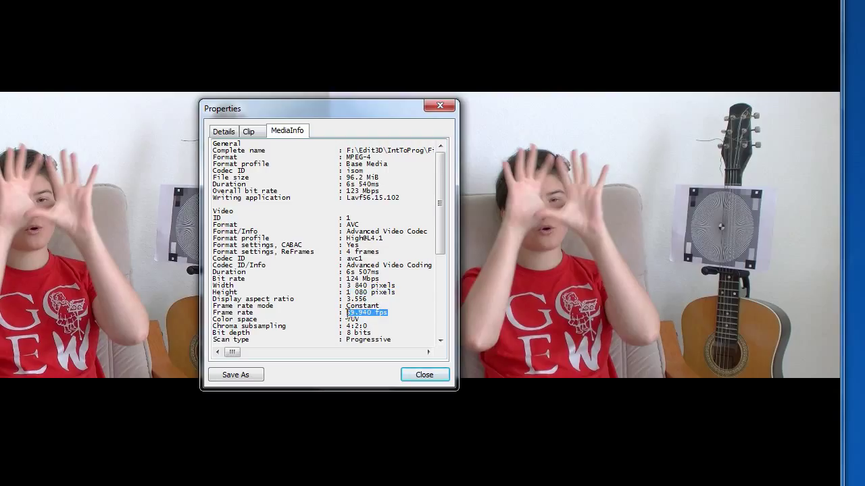